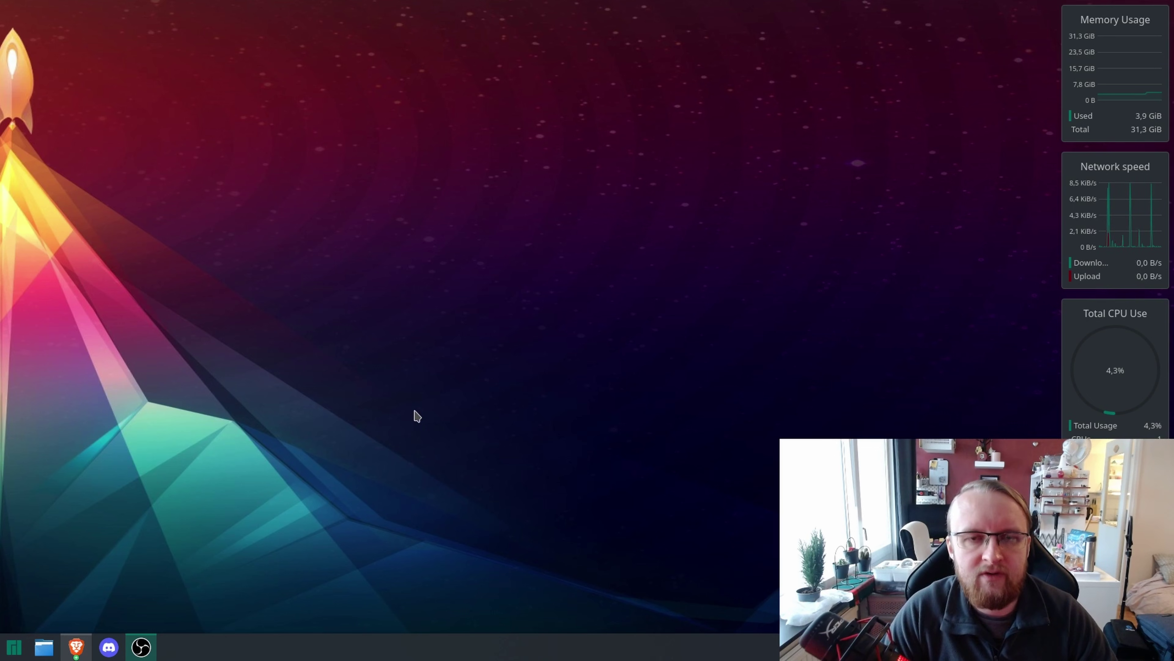
On the OpenRazer website, show the Arch Linux / Manjaro AUR openrazer-meta install instructions under Download.
{"action": "left_click", "coordinate": [77, 647]}
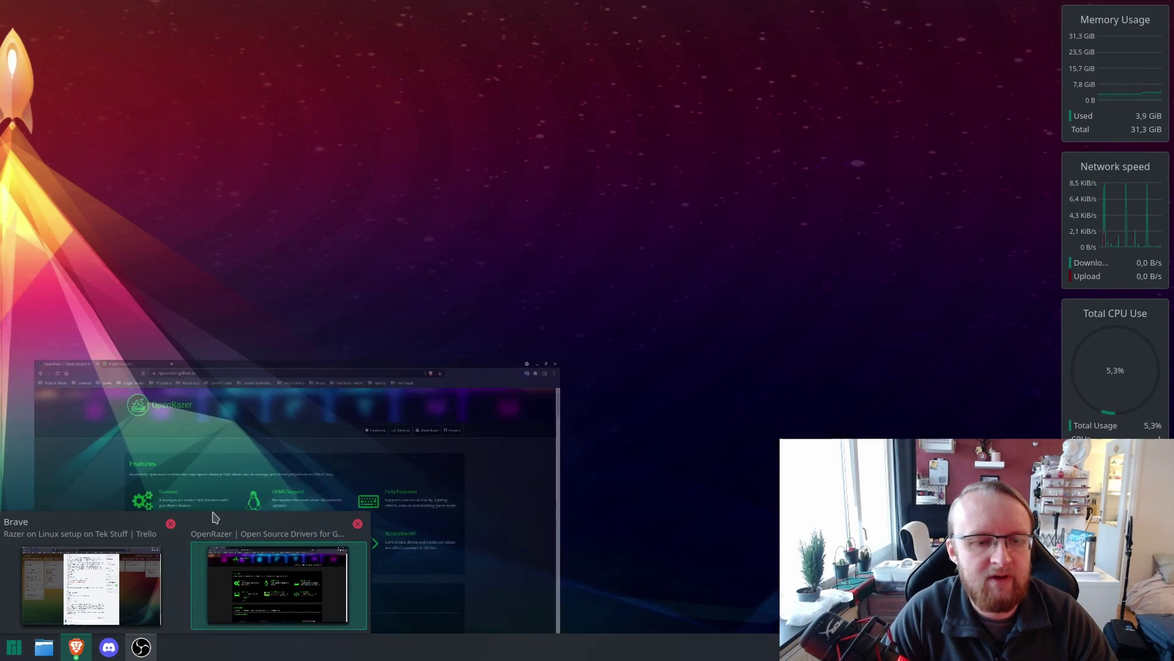
{"action": "left_click", "coordinate": [215, 517]}
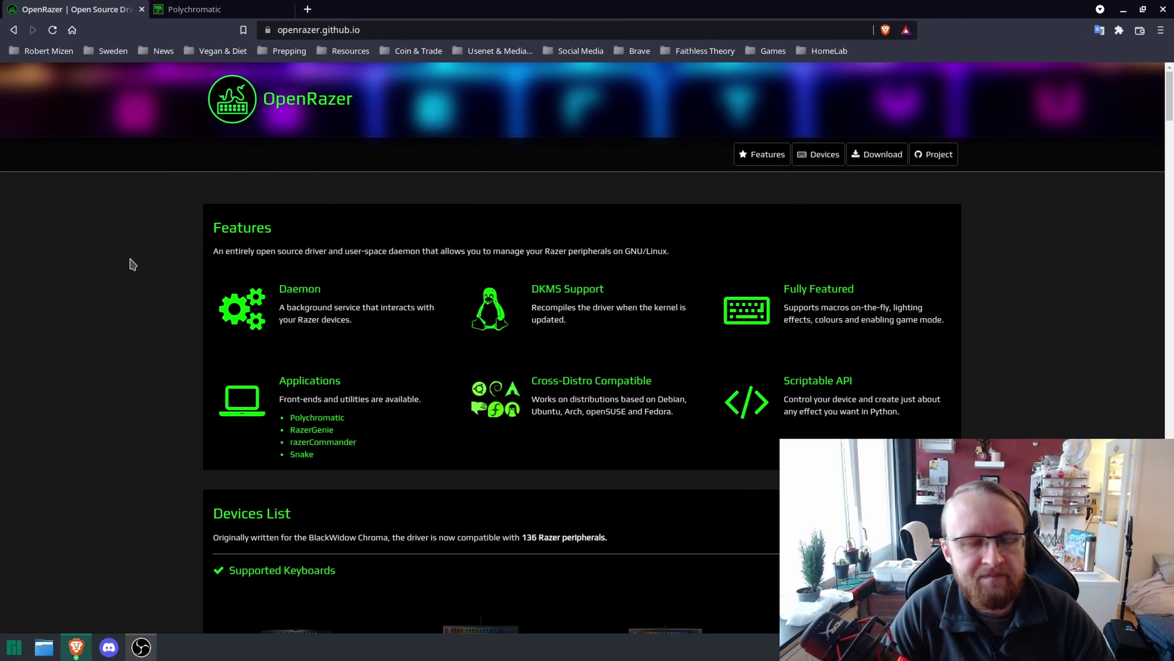
{"action": "left_click", "coordinate": [898, 162]}
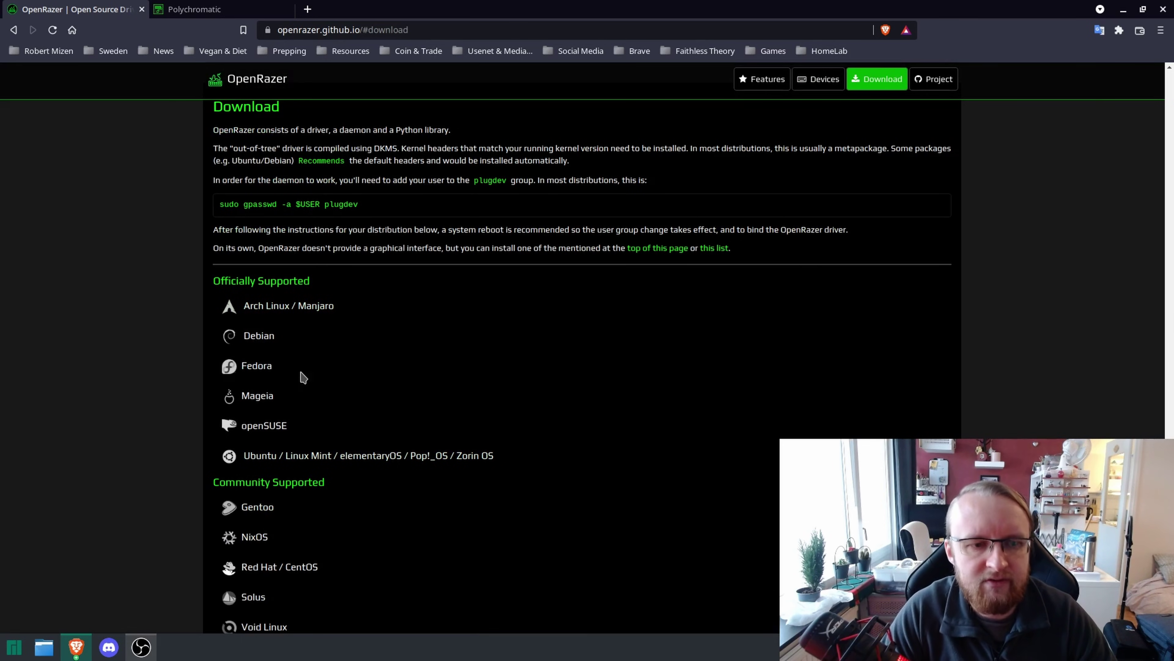
{"action": "left_click", "coordinate": [274, 308]}
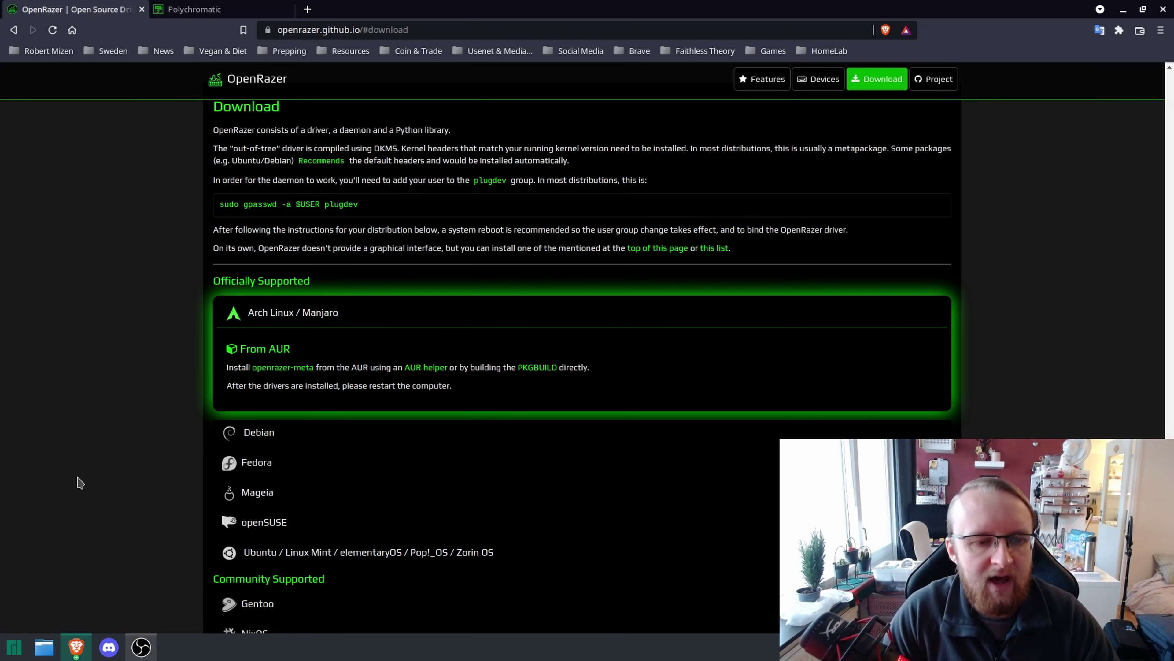
Search Add/Remove Software for openrazer-meta and confirm version 3.1.0-1 from the AUR is installed.
{"action": "left_click", "coordinate": [13, 648]}
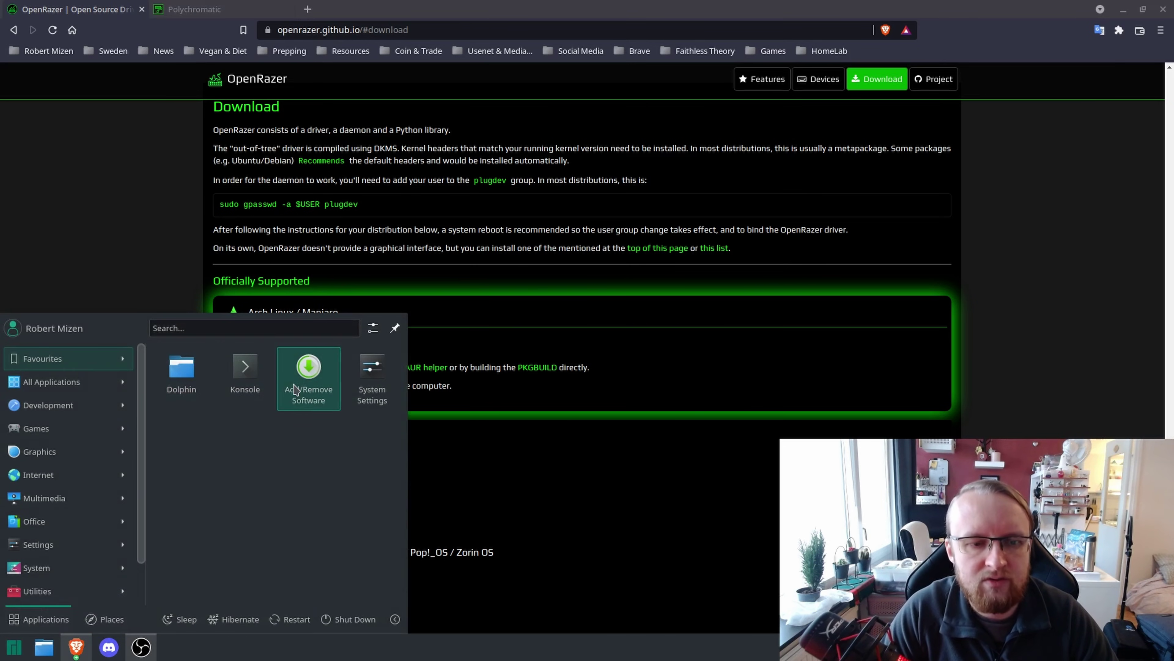
{"action": "left_click", "coordinate": [309, 378]}
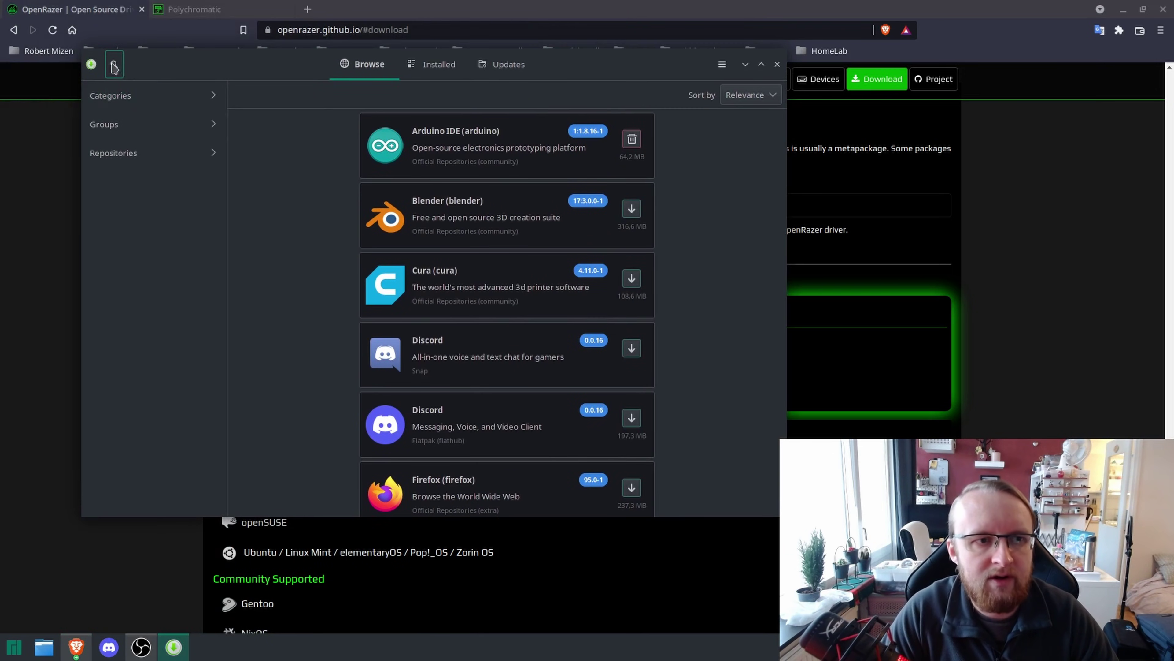
{"action": "left_click", "coordinate": [114, 65]}
{"action": "type", "text": "ope"}
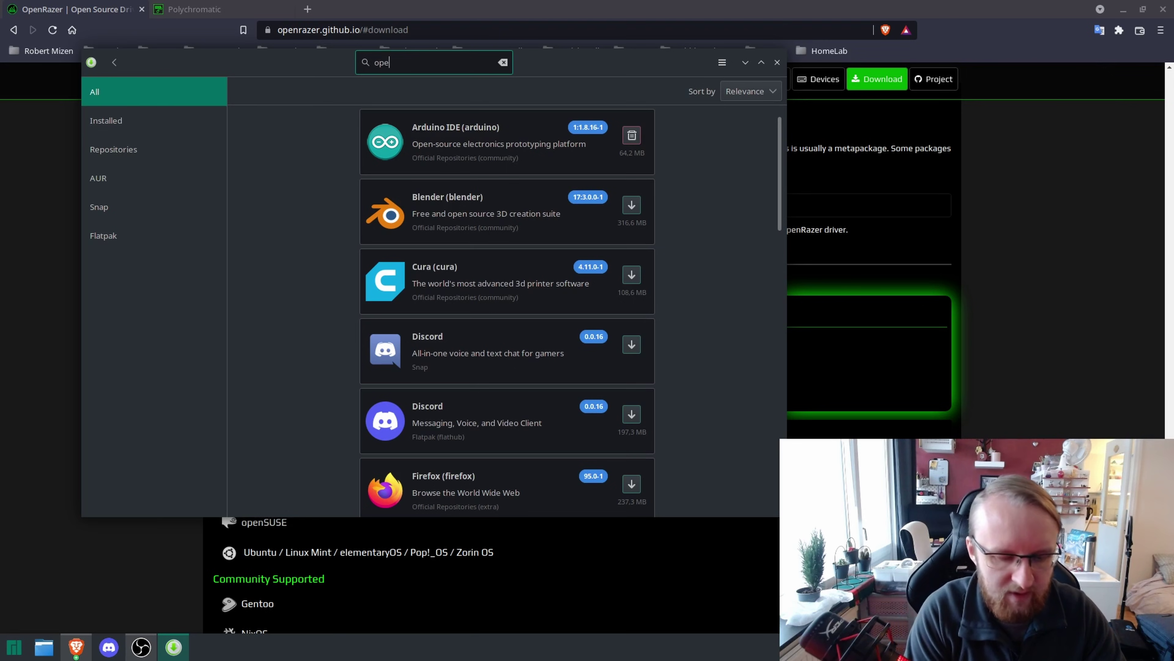
{"action": "type", "text": "nrazer-meta"}
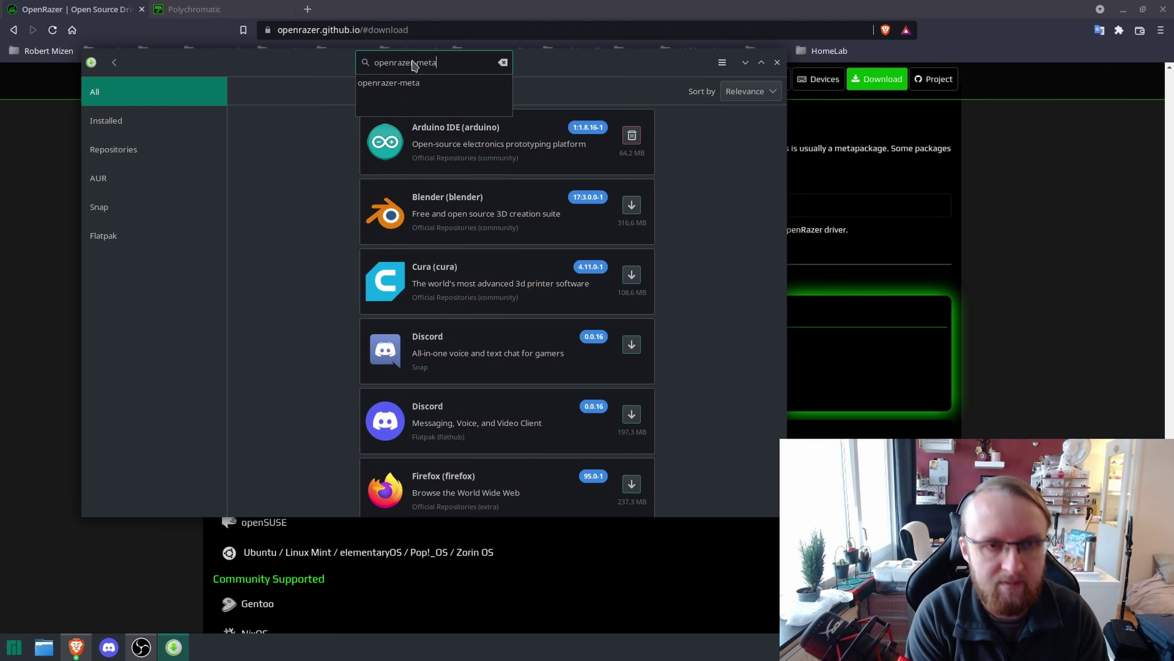
{"action": "key", "text": "Return"}
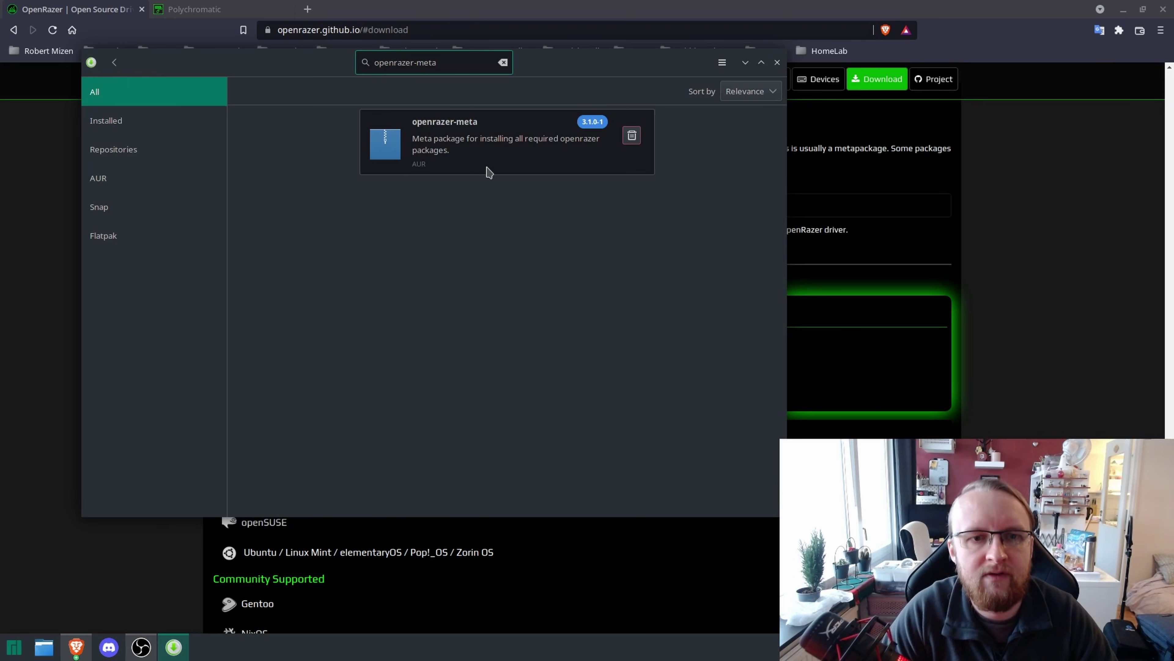
{"action": "left_click", "coordinate": [481, 149]}
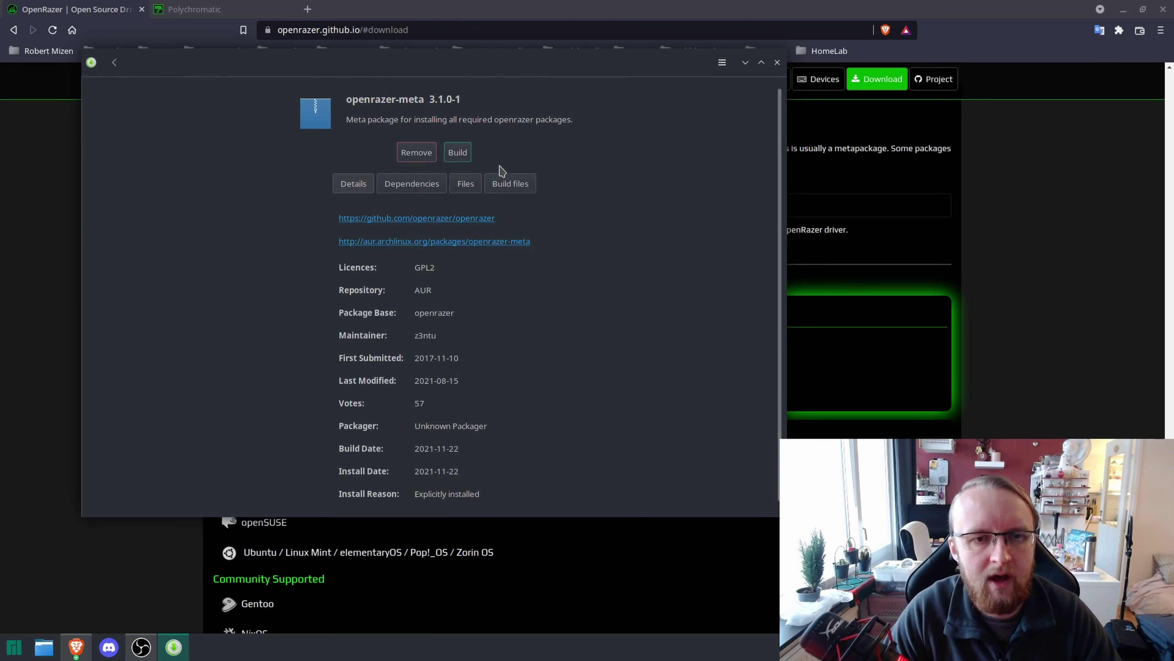
Close the package manager and minimize the OpenRazer browser window.
{"action": "left_click_drag", "start_coordinate": [593, 62], "coordinate": [610, 100]}
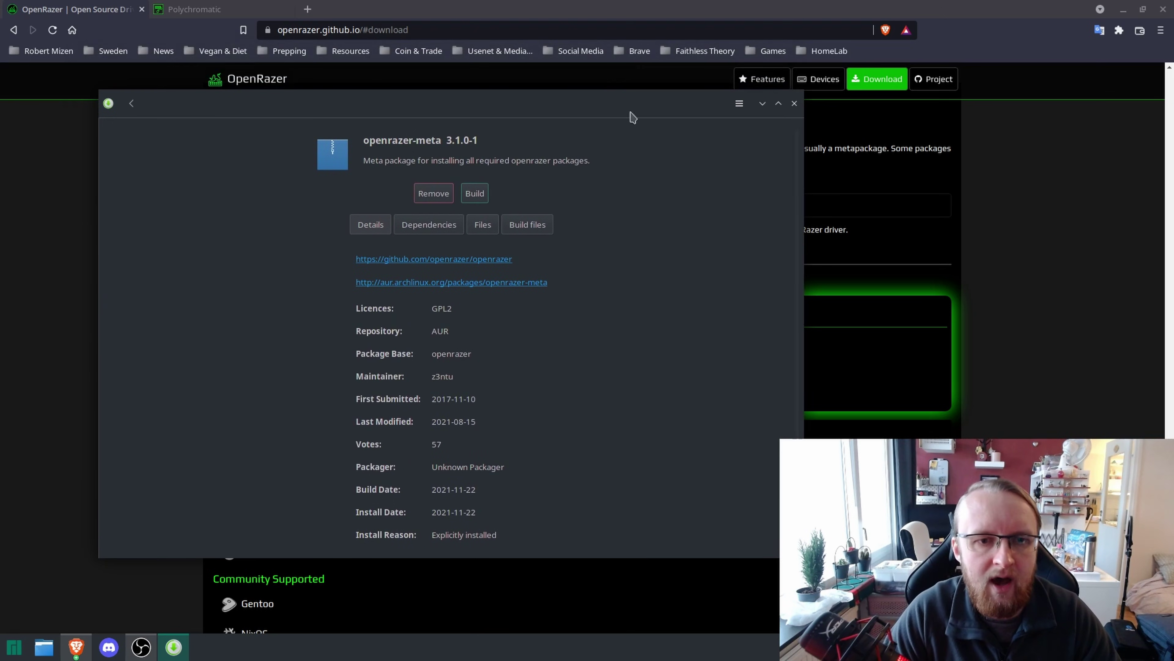
{"action": "left_click", "coordinate": [794, 103]}
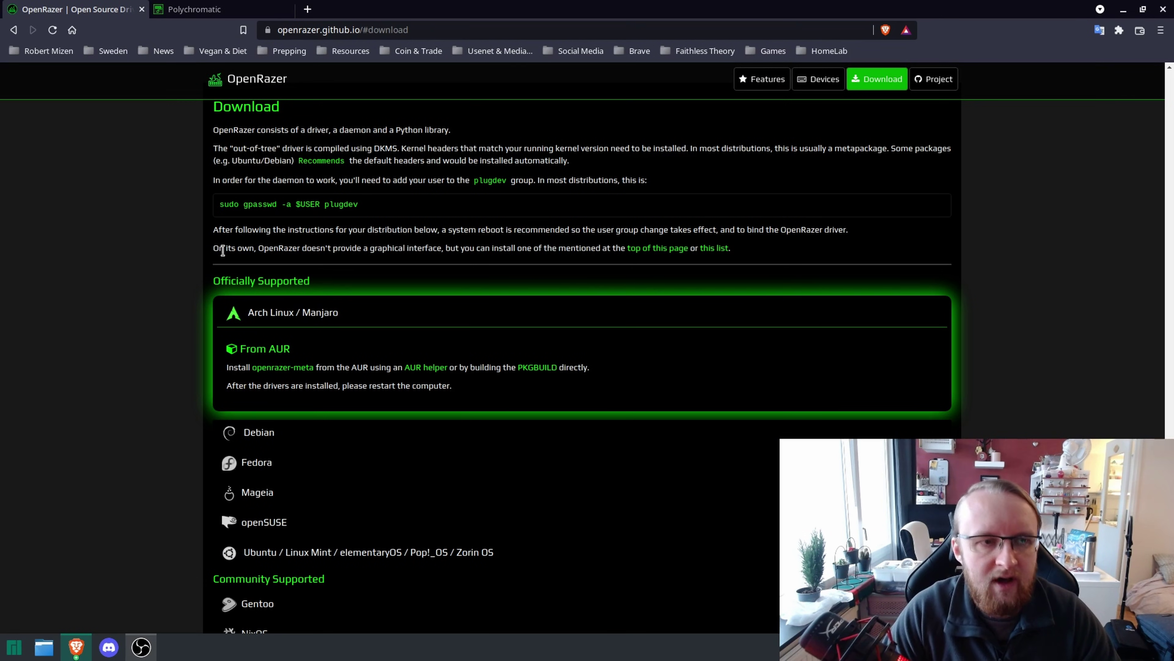
{"action": "mouse_move", "coordinate": [85, 648]}
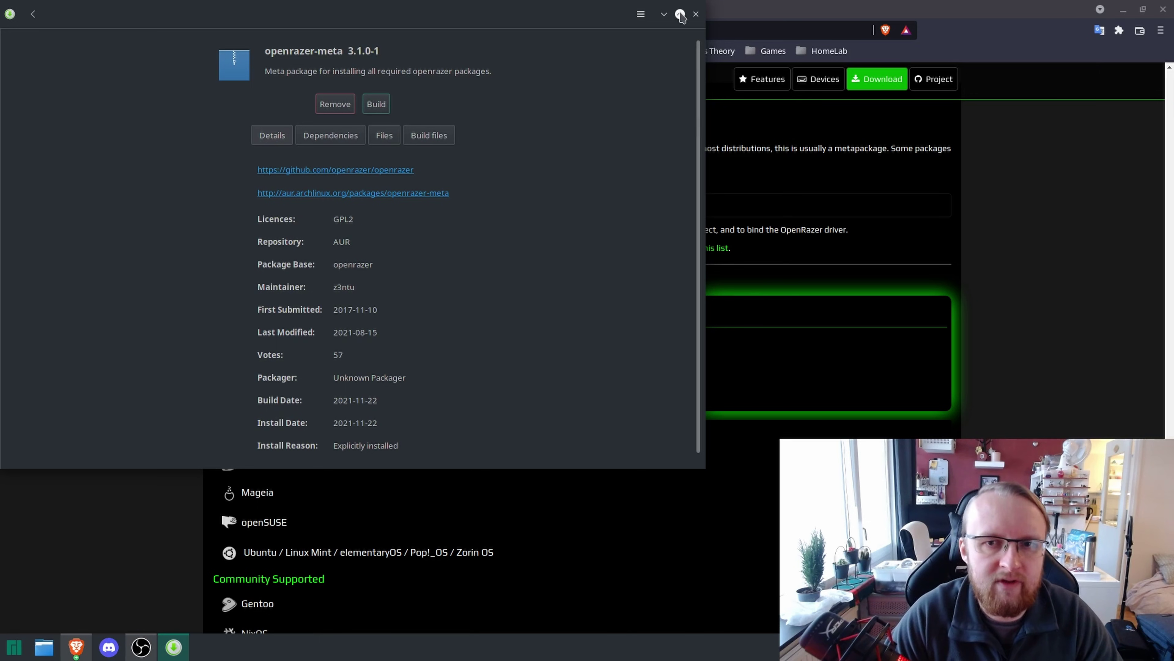
{"action": "left_click", "coordinate": [696, 14]}
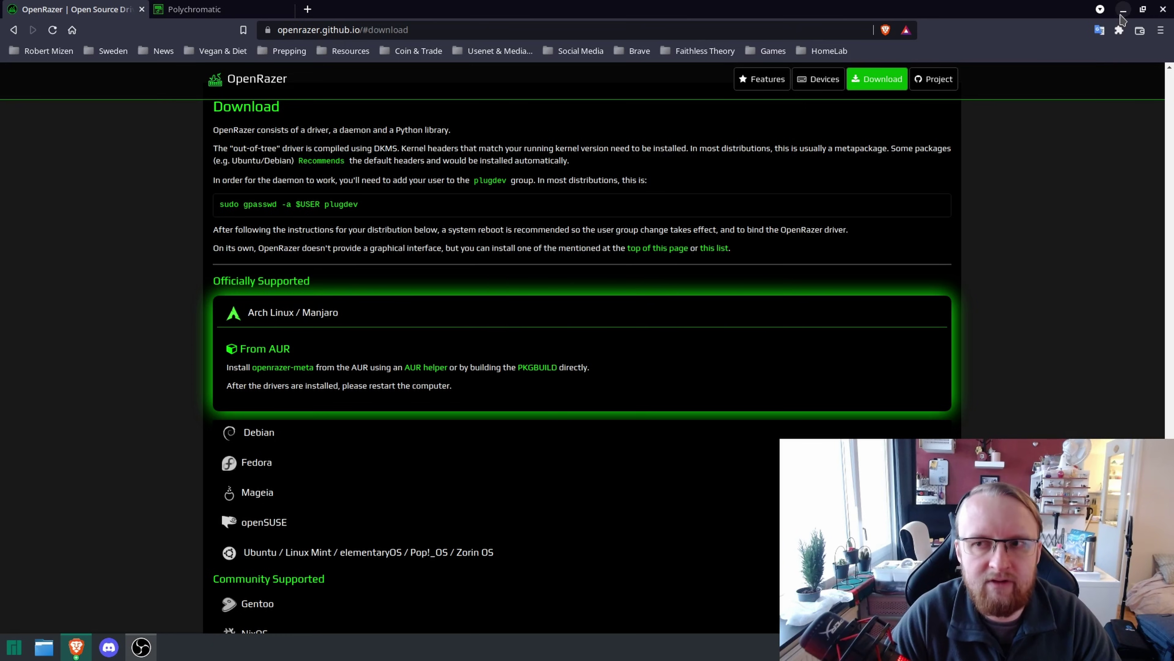
{"action": "left_click", "coordinate": [1123, 9]}
{"action": "key", "text": "F12"}
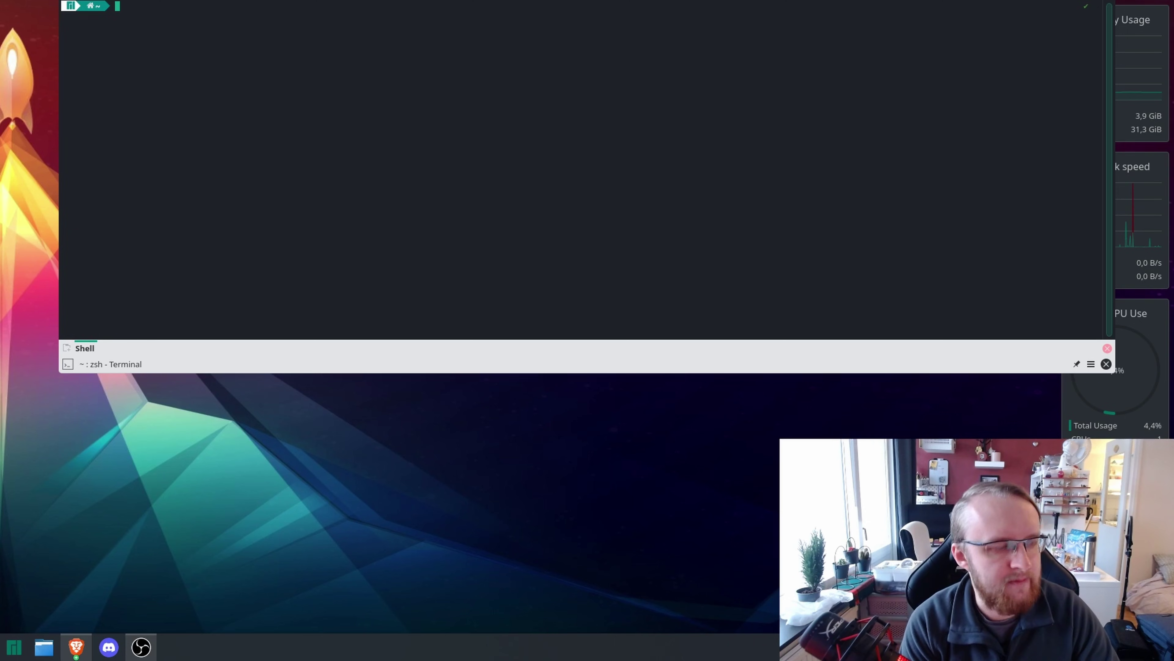
{"action": "type", "text": "sudo"}
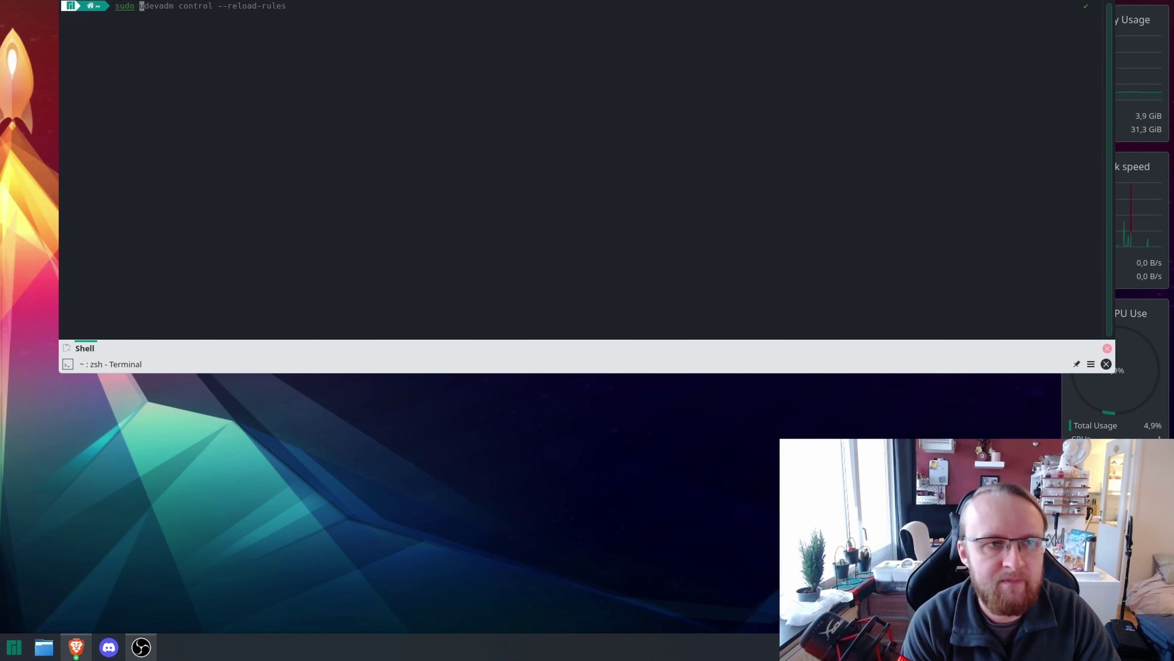
{"action": "type", "text": " gpasswd"}
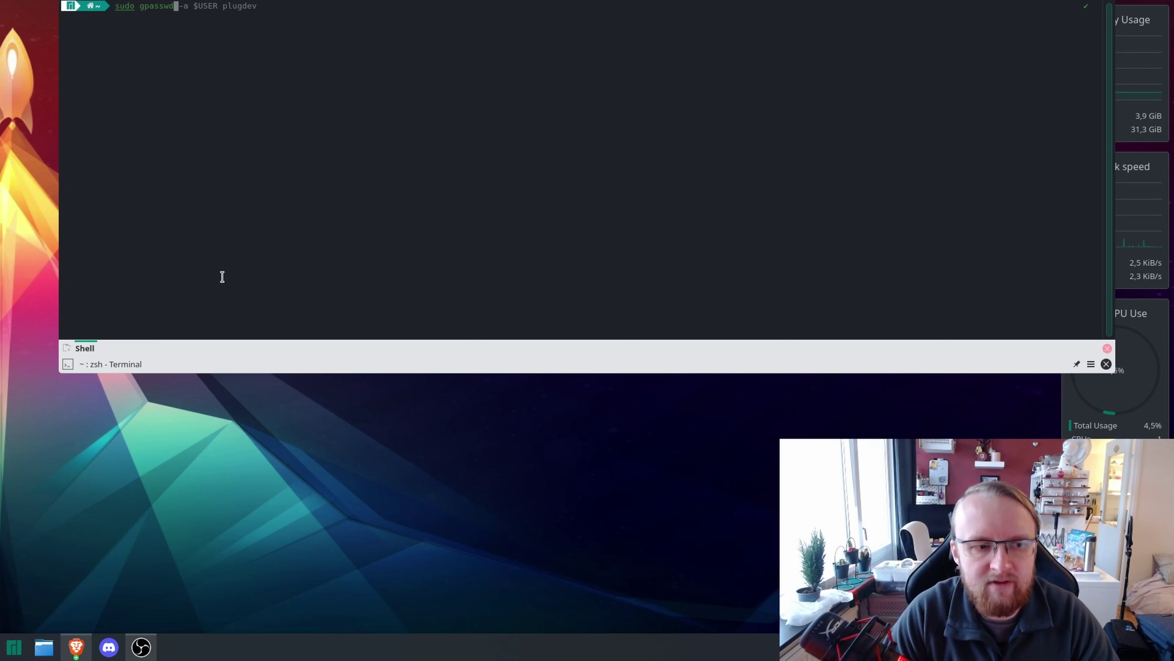
{"action": "left_click", "coordinate": [250, 395]}
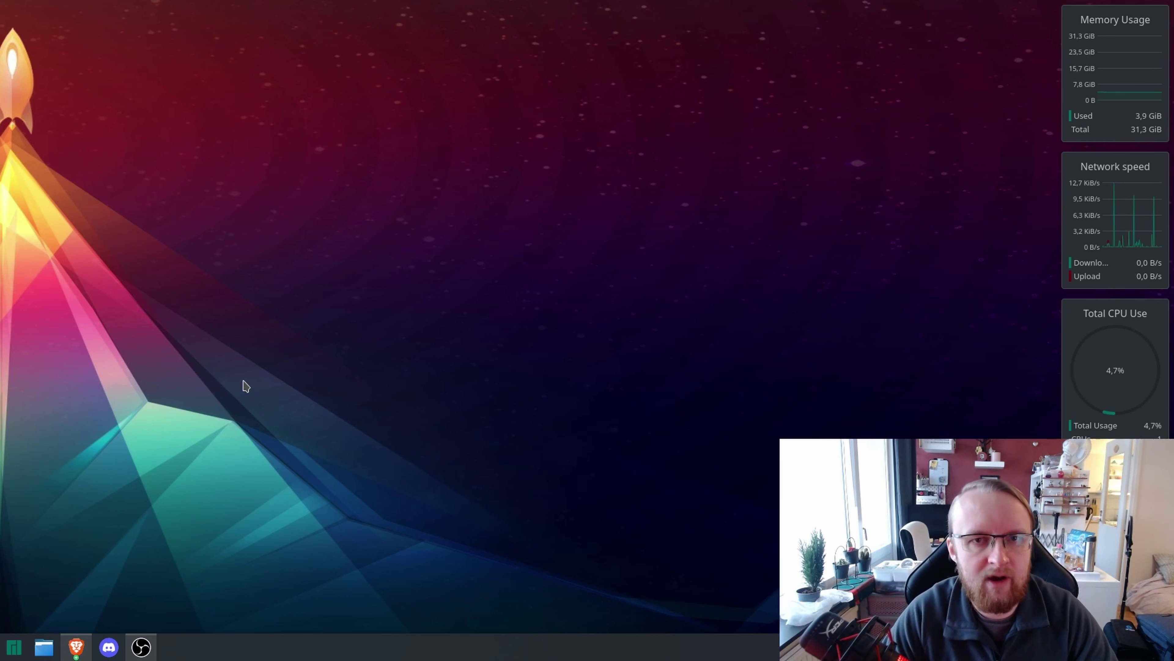
Restart the computer after the driver install, then bring back the browser with Polychromatic's download page.
{"action": "left_click", "coordinate": [14, 645]}
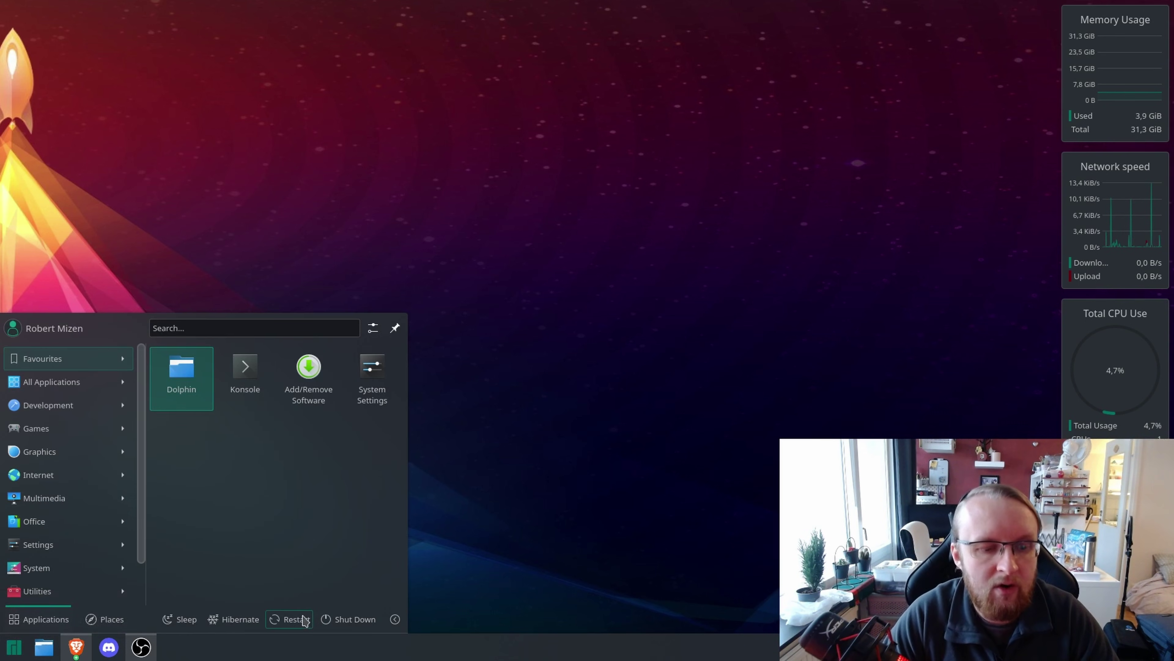
{"action": "left_click", "coordinate": [481, 502]}
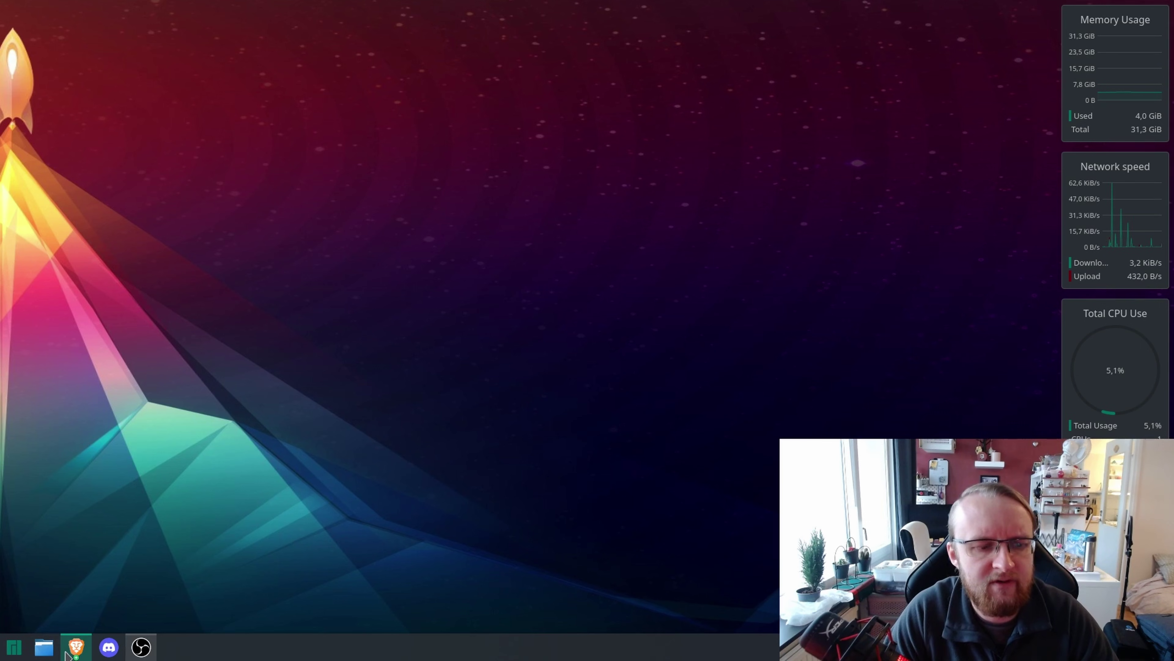
{"action": "left_click", "coordinate": [74, 648]}
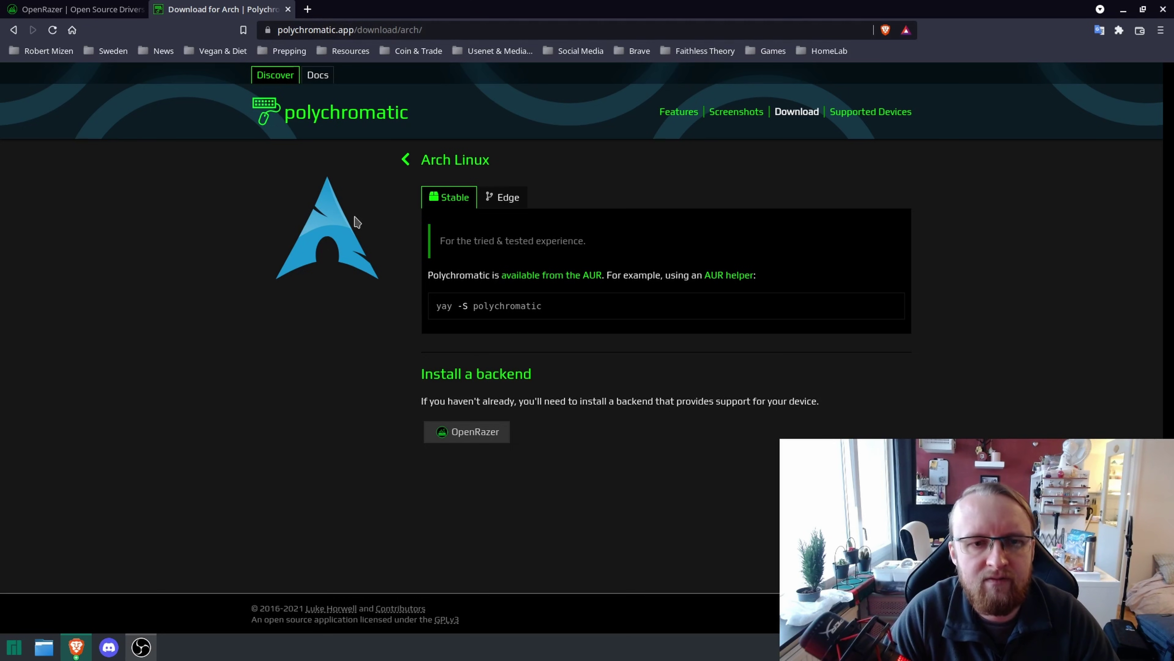
Revisit Polychromatic's Arch Linux download page showing 'yay -S polychromatic', then minimize the browser.
{"action": "left_click", "coordinate": [406, 160]}
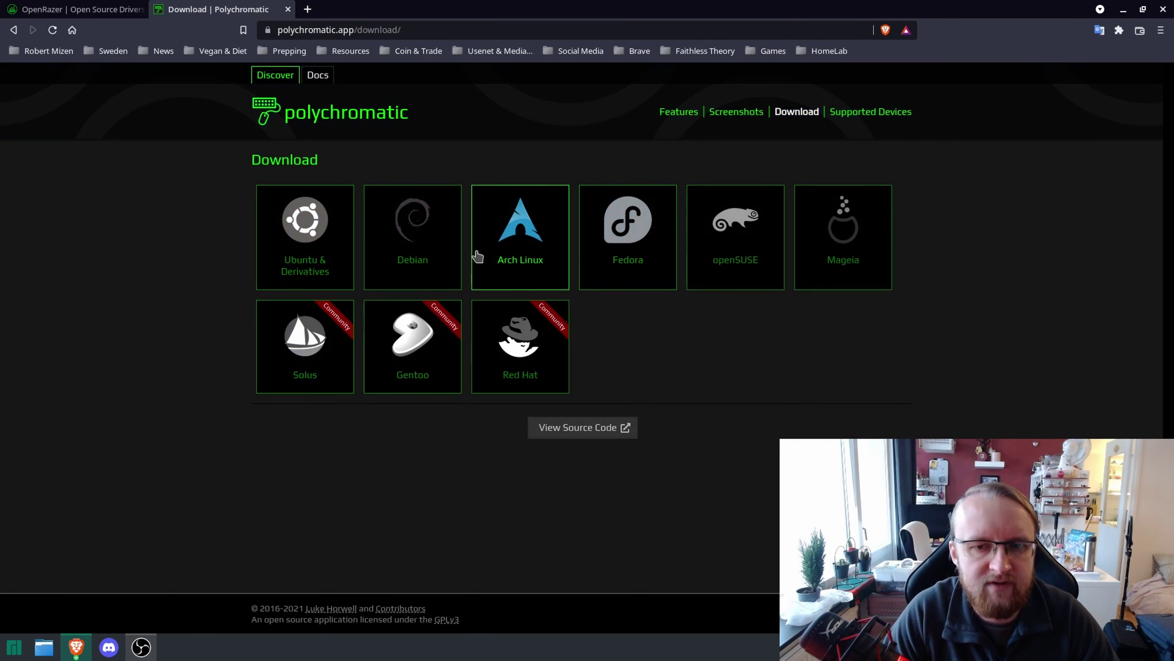
{"action": "left_click", "coordinate": [491, 257]}
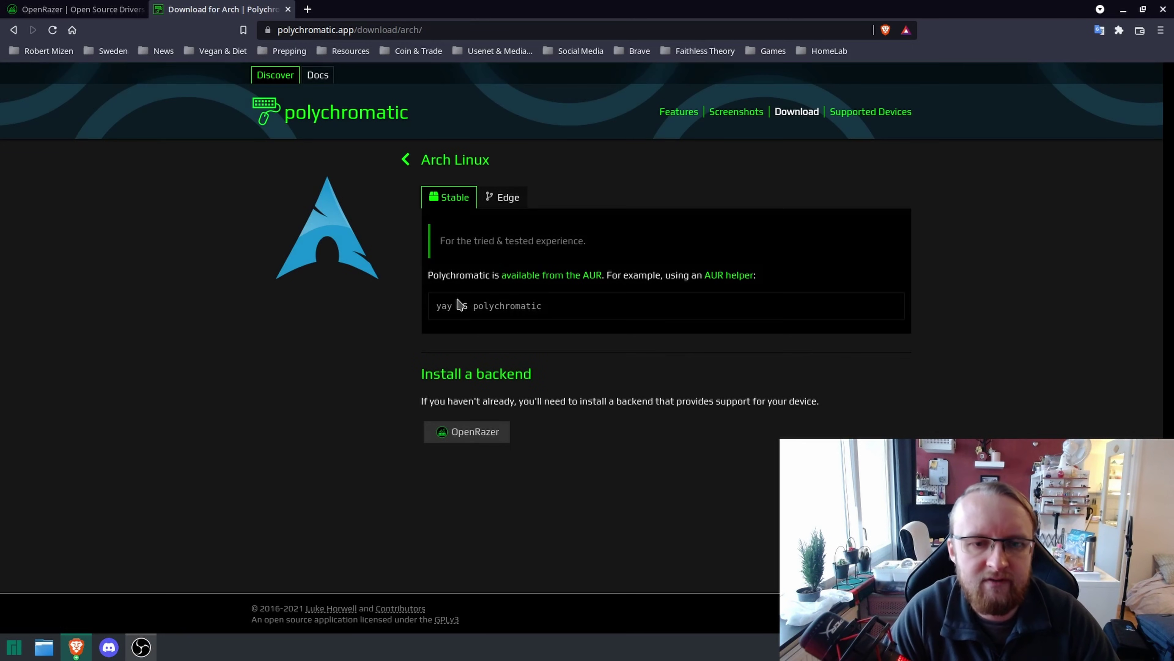
{"action": "left_click_drag", "start_coordinate": [437, 309], "coordinate": [554, 310]}
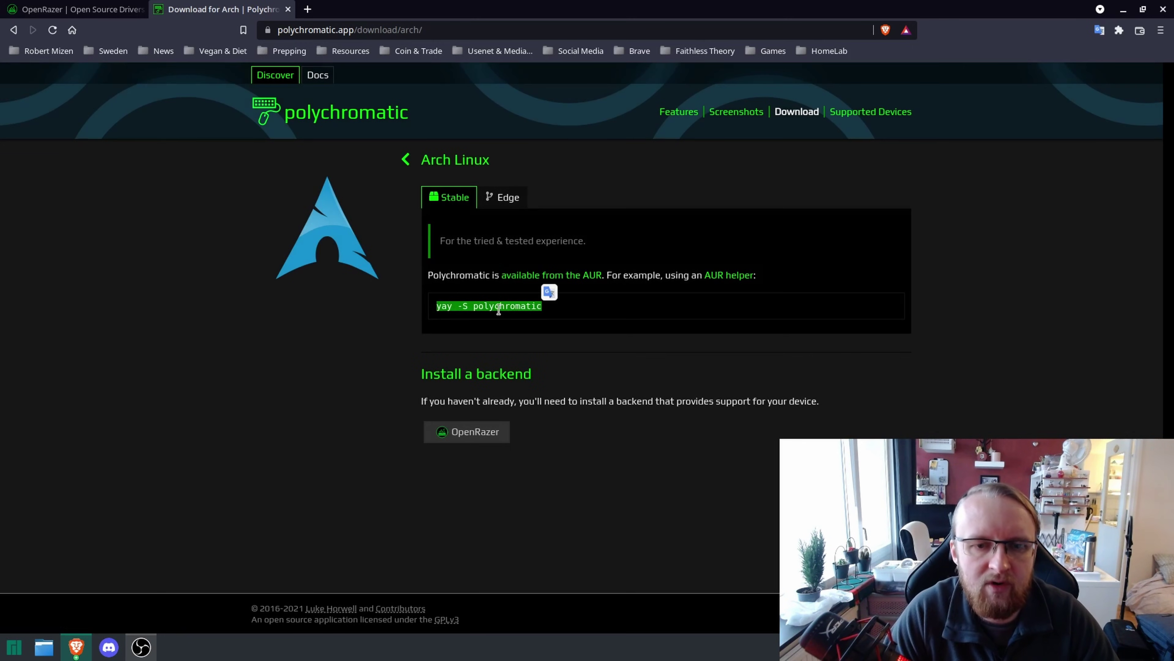
{"action": "left_click", "coordinate": [390, 330]}
{"action": "left_click", "coordinate": [1124, 9]}
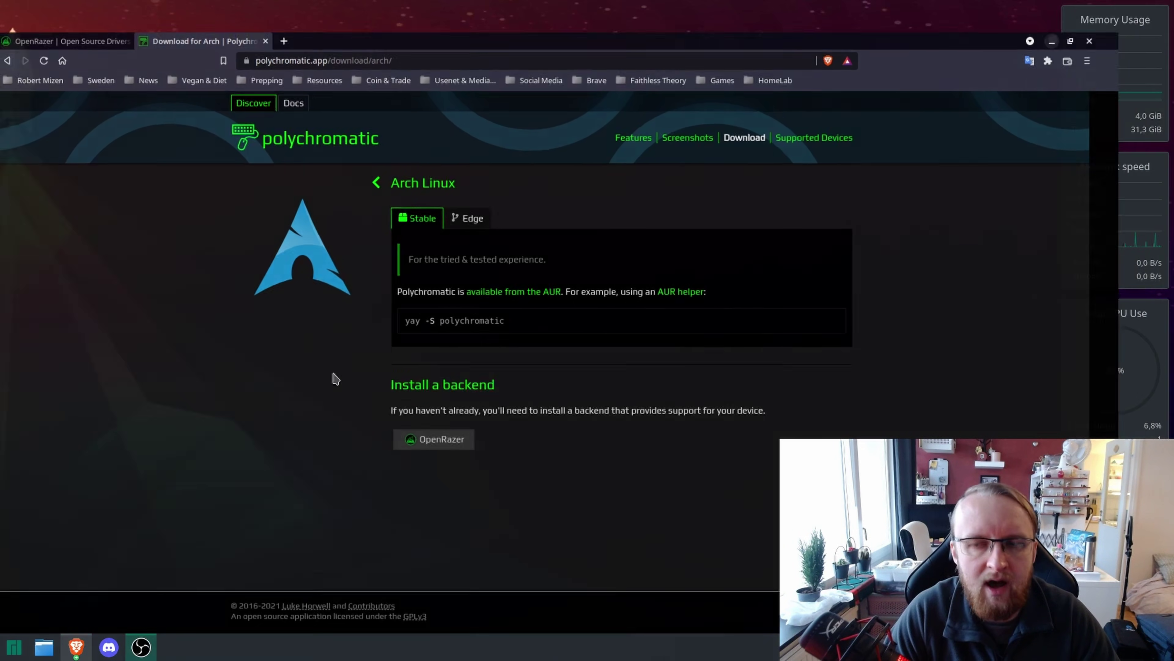
{"action": "left_click", "coordinate": [13, 648]}
Search Add/Remove Software for 'polychr', confirm polychromatic 0.7.2-1 from the AUR is installed, then close it.
{"action": "left_click", "coordinate": [319, 371]}
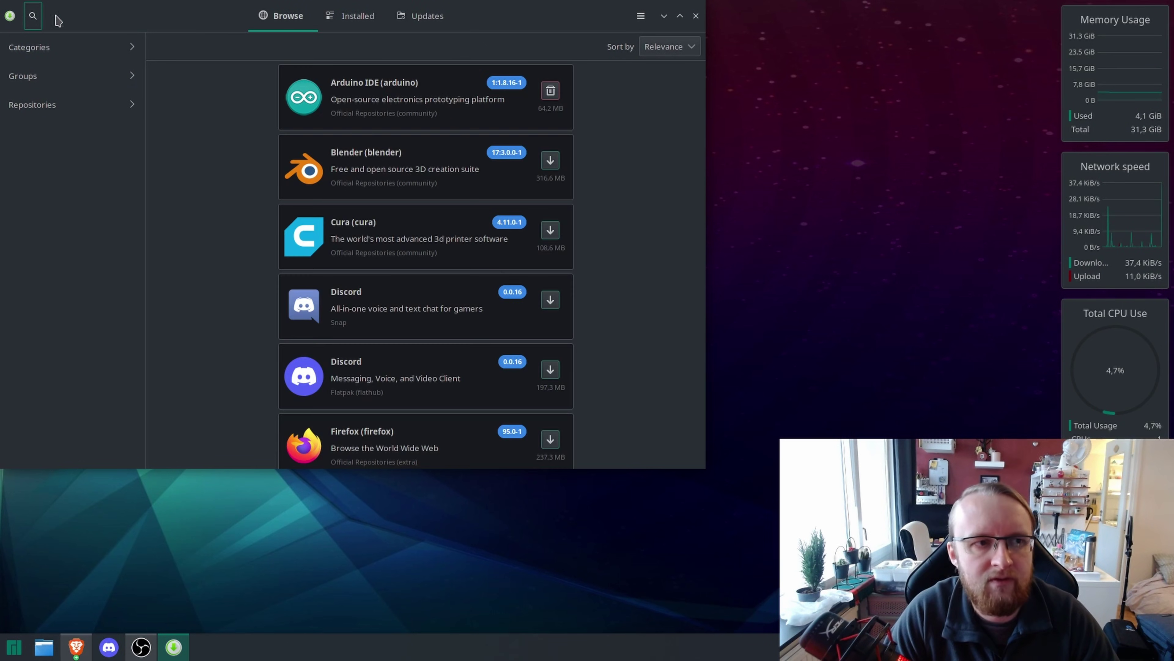
{"action": "left_click", "coordinate": [33, 16]}
{"action": "type", "text": "polychr"}
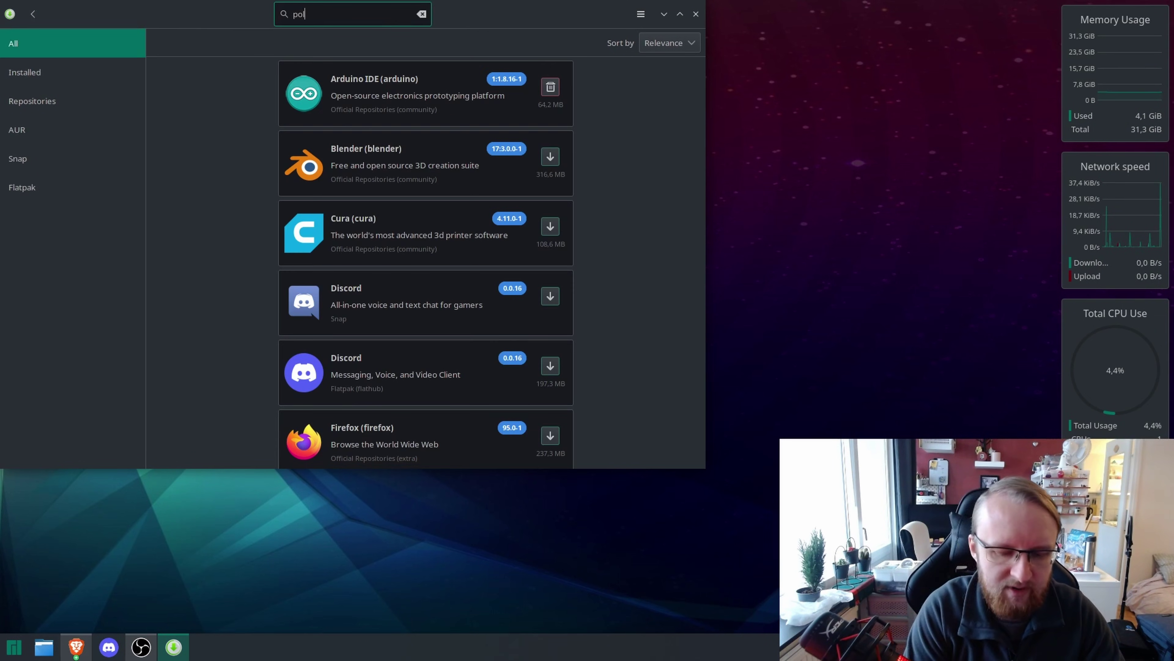
{"action": "left_click", "coordinate": [300, 37]}
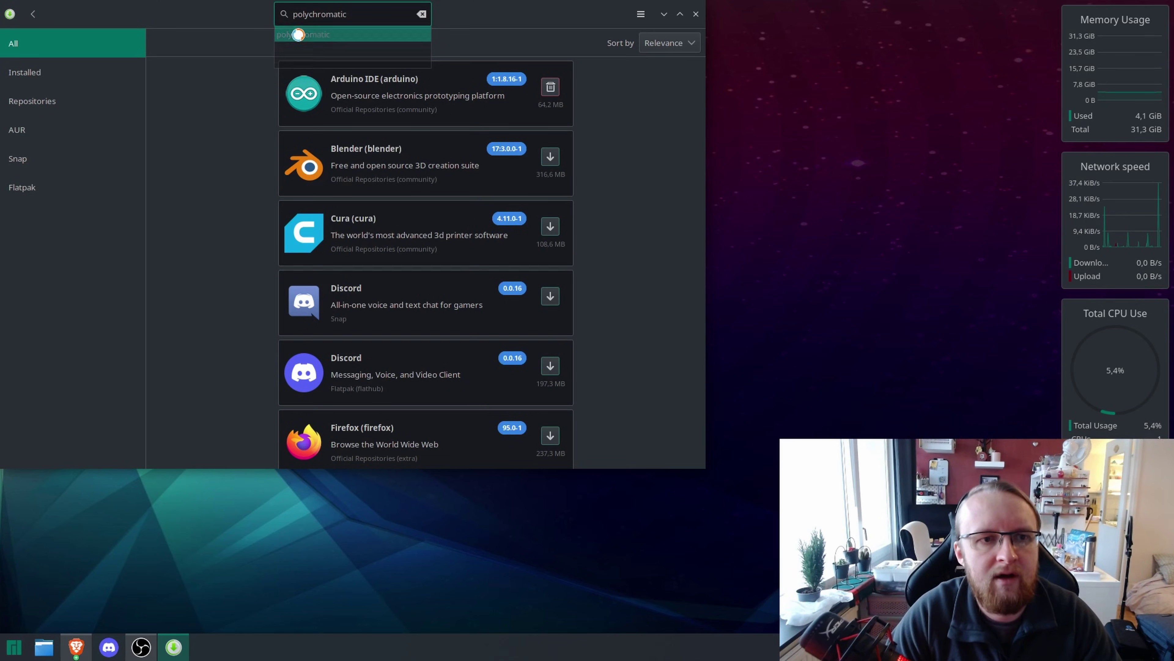
{"action": "left_click", "coordinate": [383, 106]}
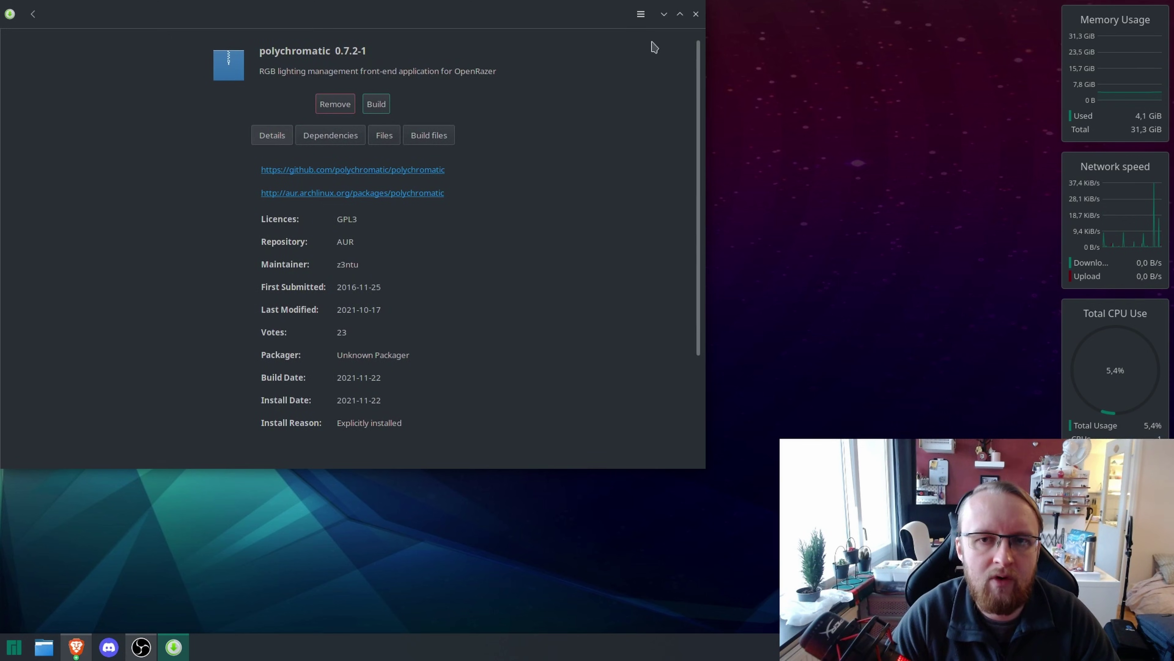
{"action": "left_click", "coordinate": [695, 14]}
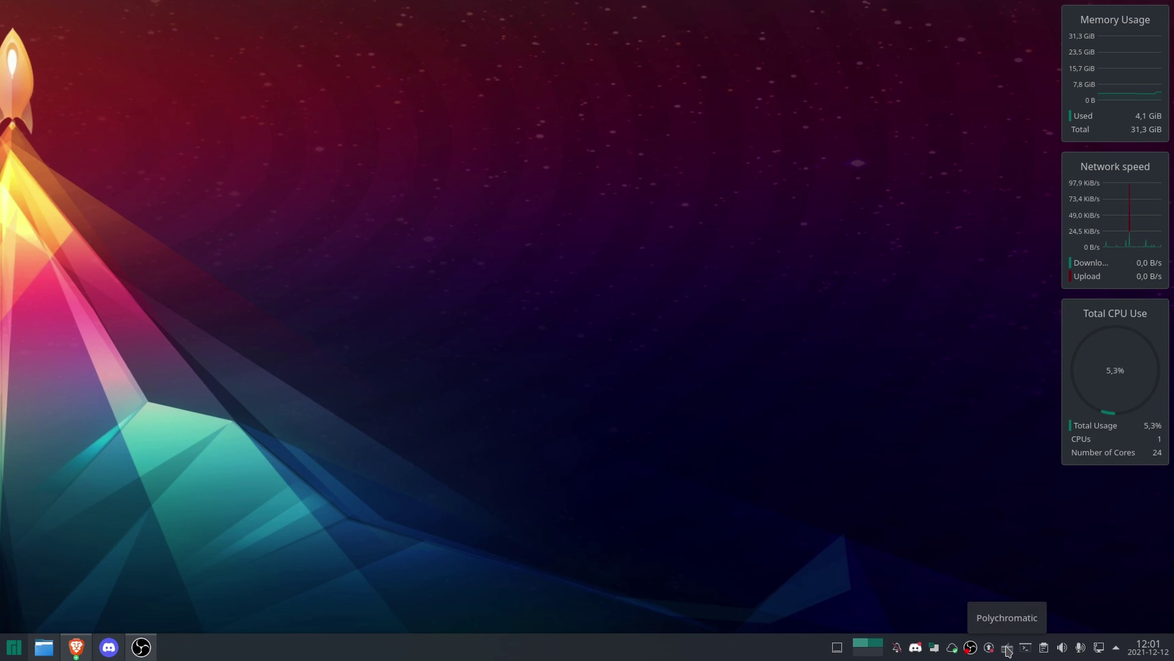
Open the Polychromatic controller from the tray icon's device menu.
{"action": "left_click", "coordinate": [1008, 650]}
{"action": "mouse_move", "coordinate": [856, 490]}
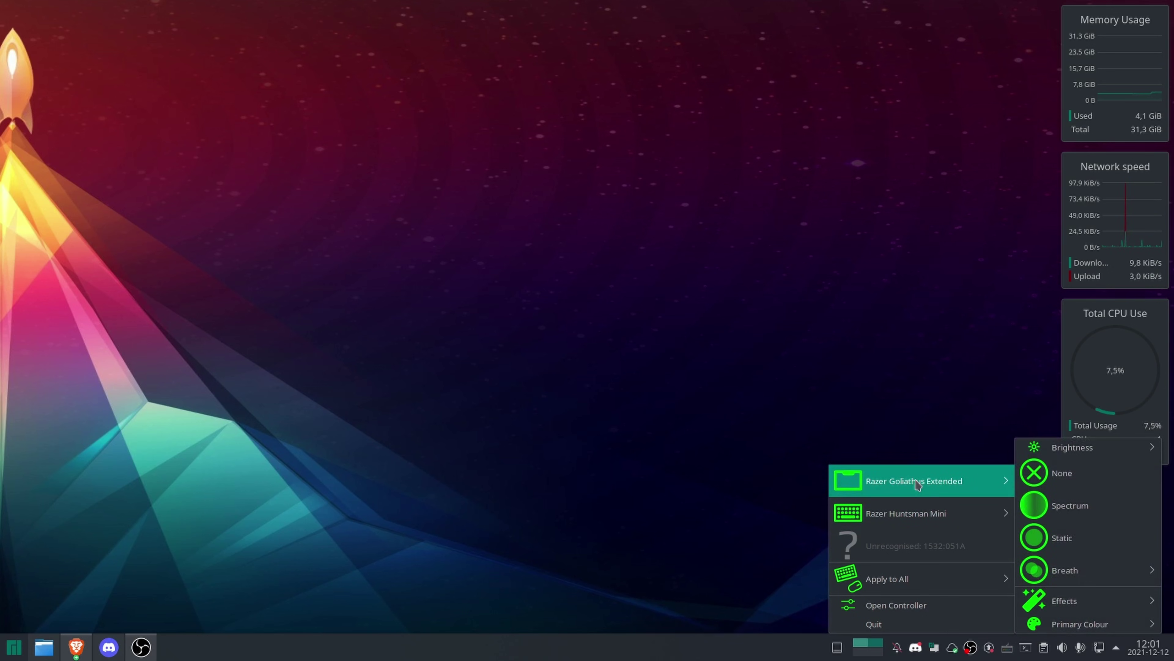
{"action": "mouse_move", "coordinate": [886, 526]}
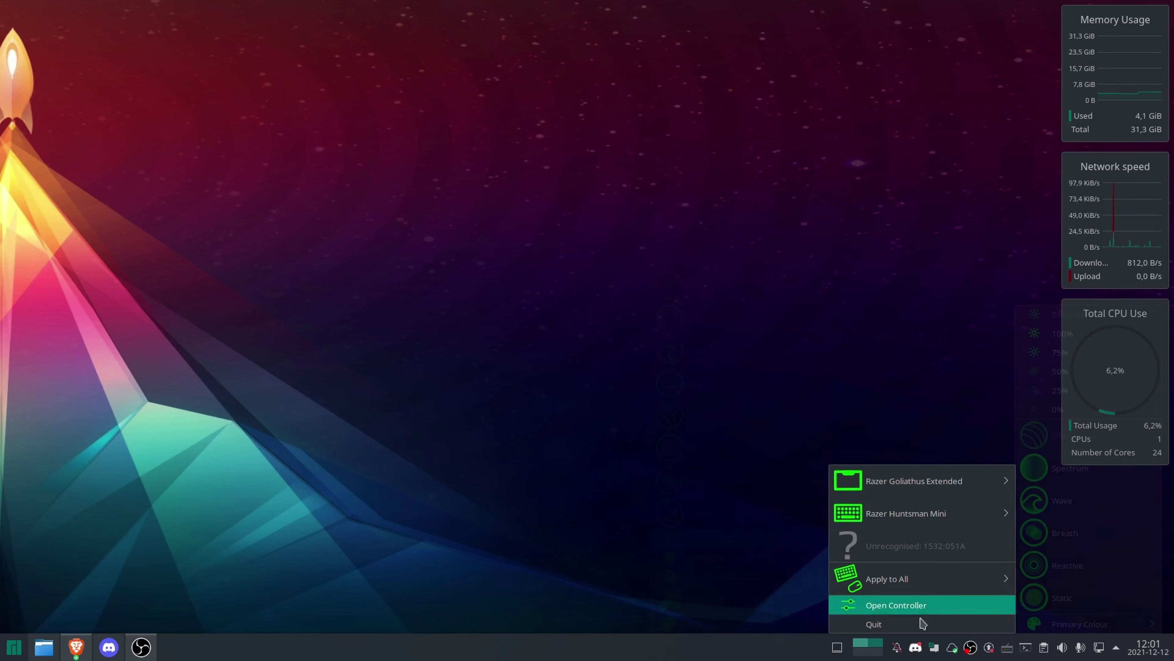
{"action": "left_click", "coordinate": [890, 605]}
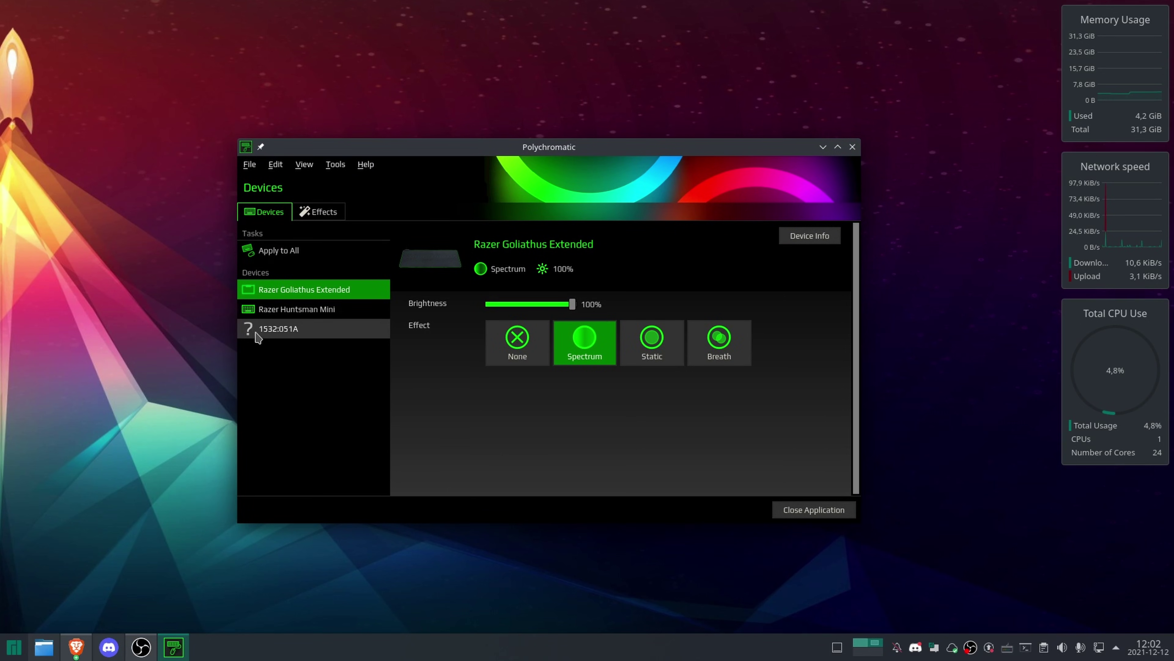
Look through the 1532:051A, Razer Goliathus Extended and Razer Huntsman Mini device pages.
{"action": "left_click", "coordinate": [279, 329]}
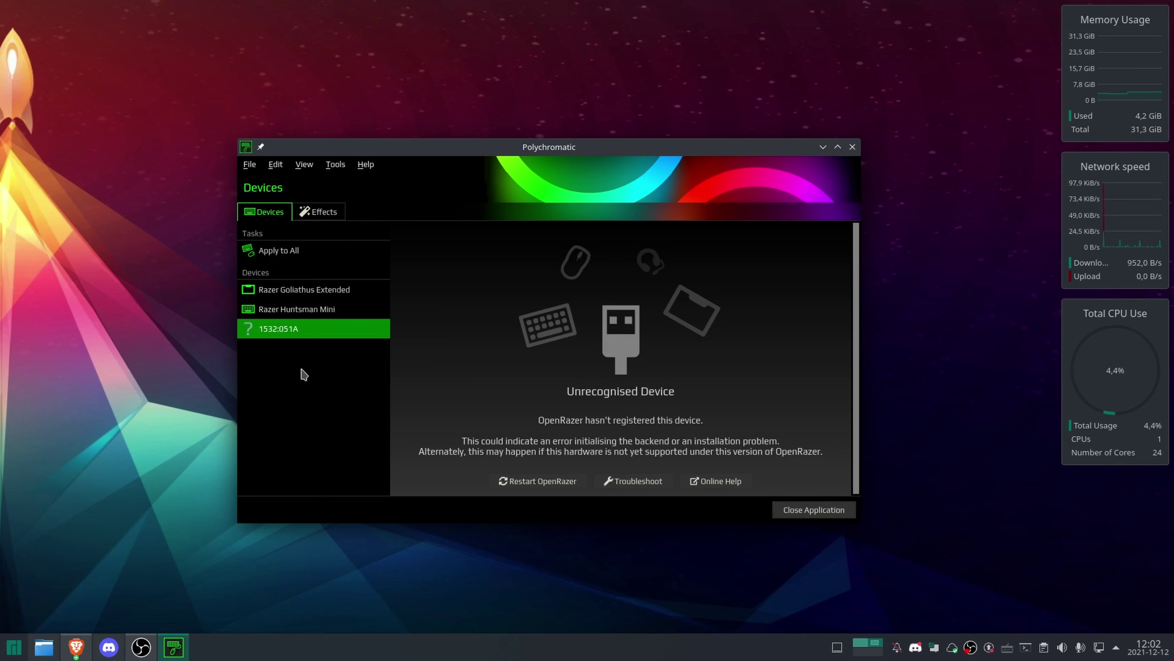
{"action": "left_click", "coordinate": [276, 296]}
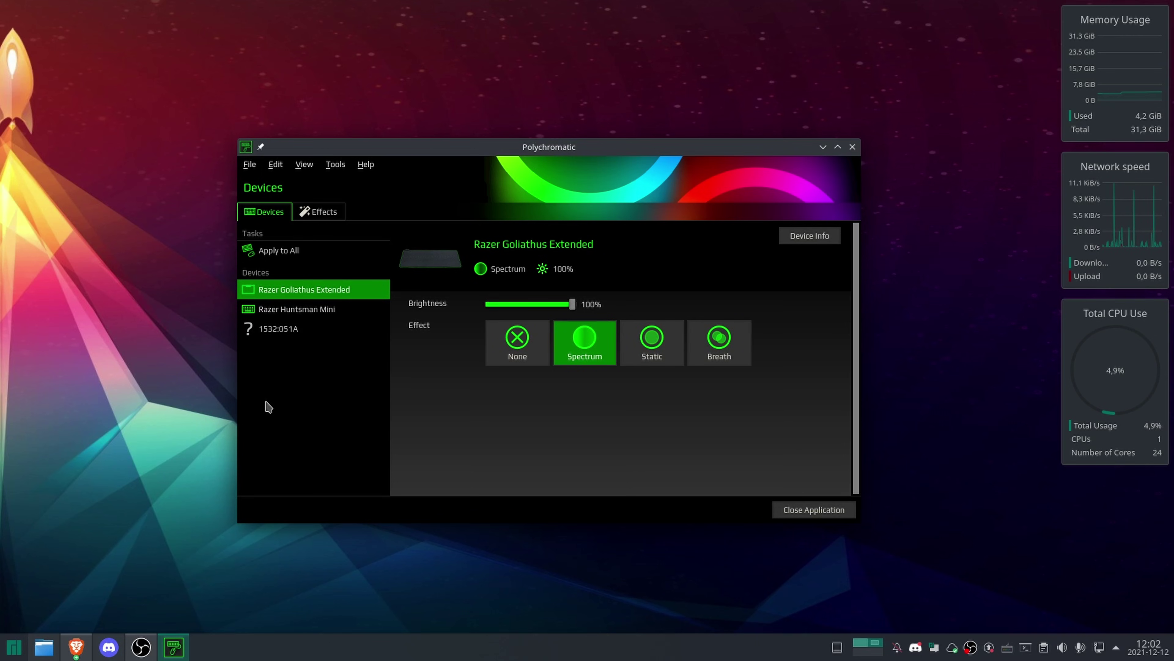
{"action": "left_click", "coordinate": [324, 309]}
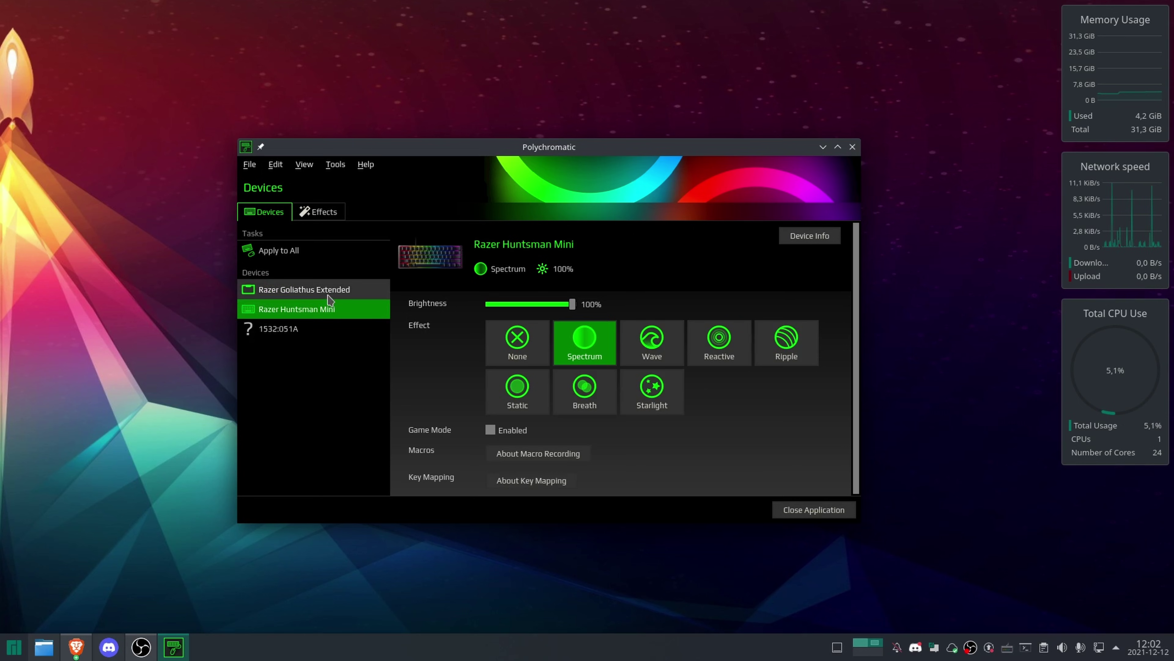
{"action": "left_click", "coordinate": [330, 296]}
Check the Goliathus hardware information, then return to the Razer Huntsman Mini's Spectrum effect page.
{"action": "left_click", "coordinate": [809, 236]}
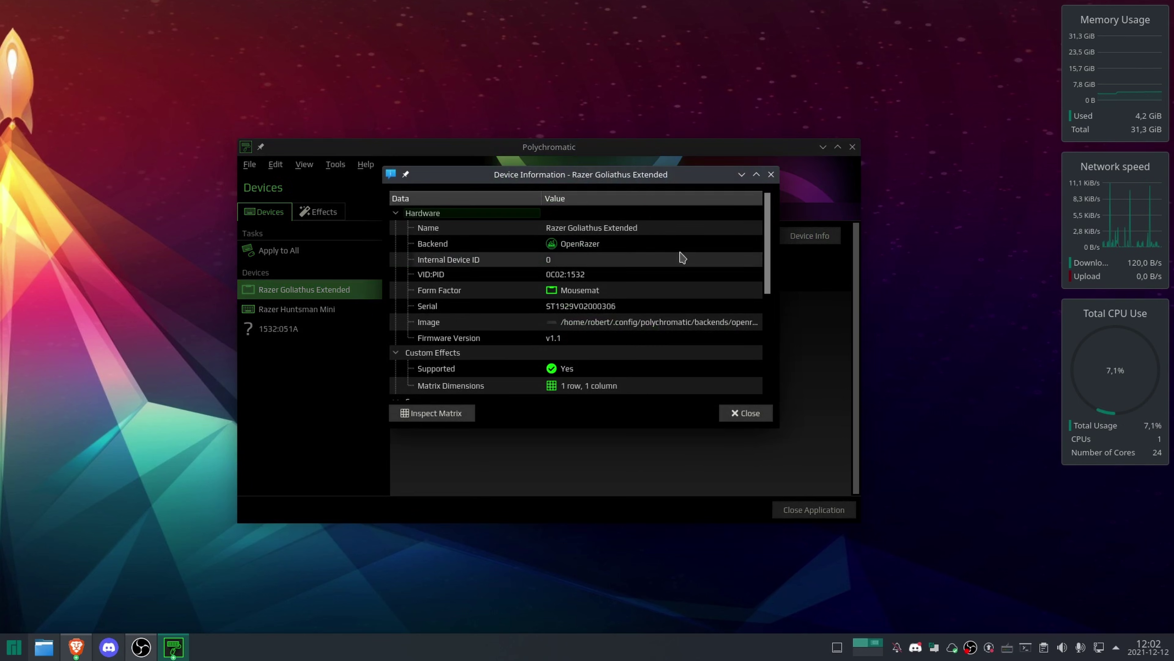
{"action": "left_click", "coordinate": [771, 174]}
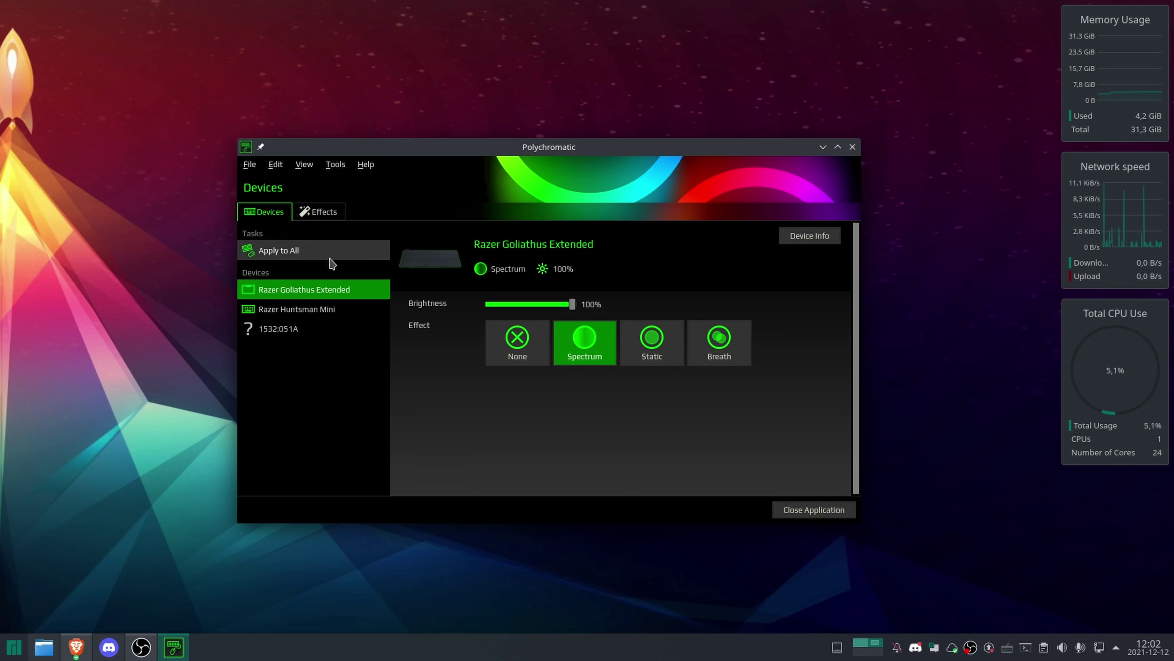
{"action": "left_click", "coordinate": [317, 315]}
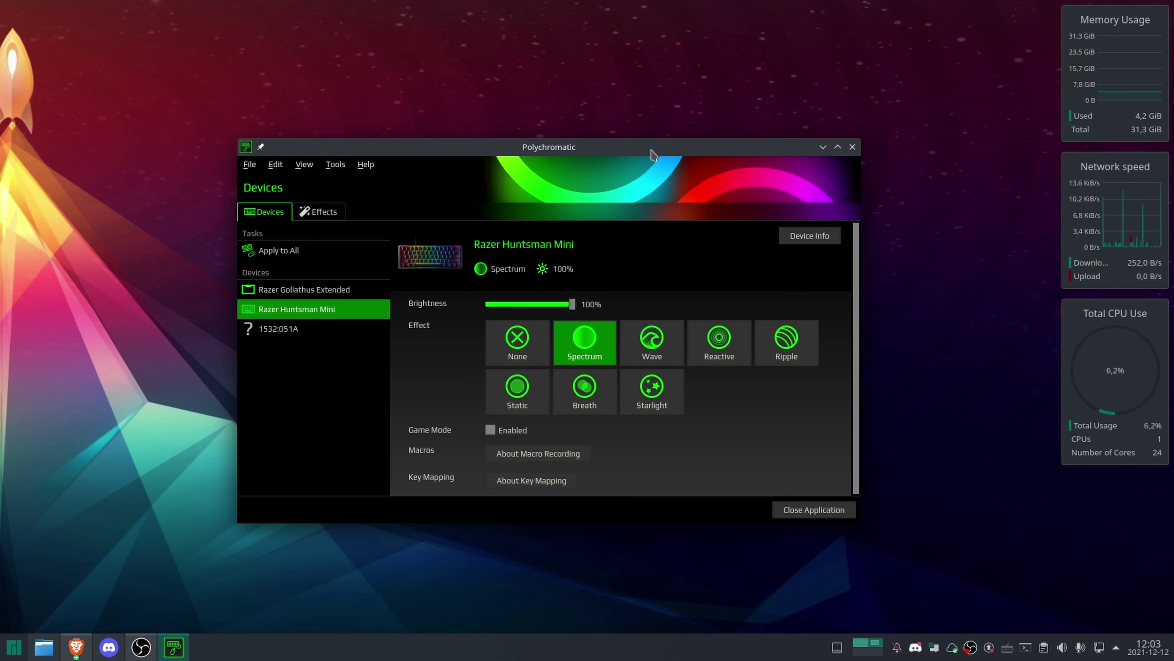
{"action": "left_click_drag", "start_coordinate": [651, 150], "coordinate": [672, 152]}
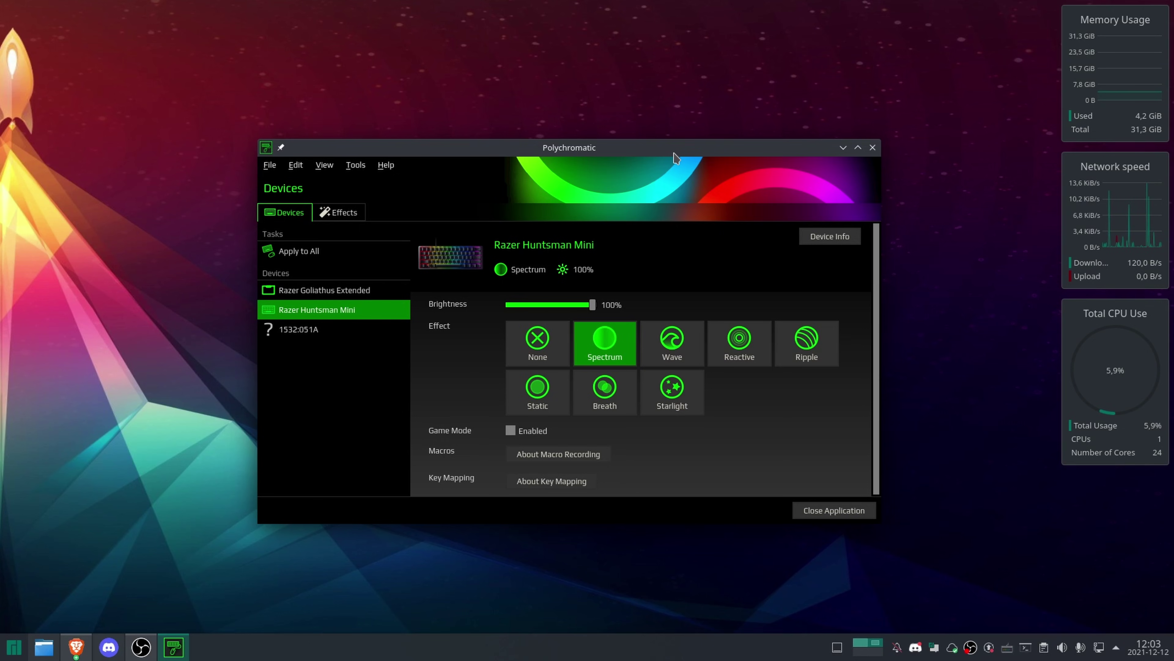
Nudge the Polychromatic controller window slightly lower on the desktop.
{"action": "left_click_drag", "start_coordinate": [674, 153], "coordinate": [667, 166]}
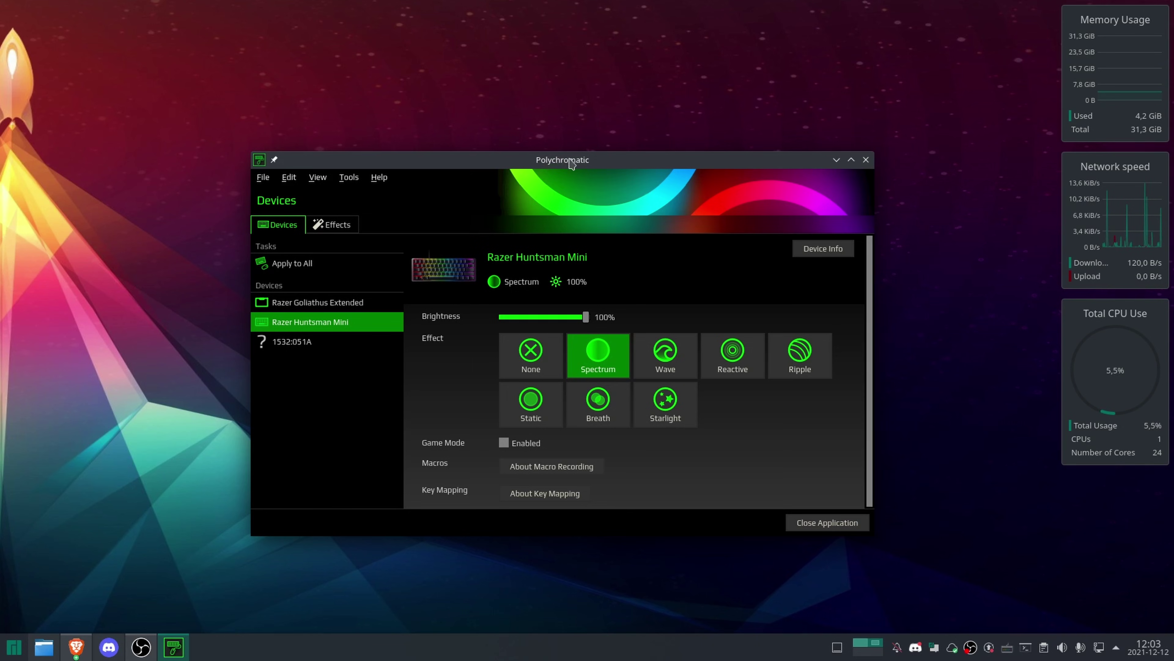